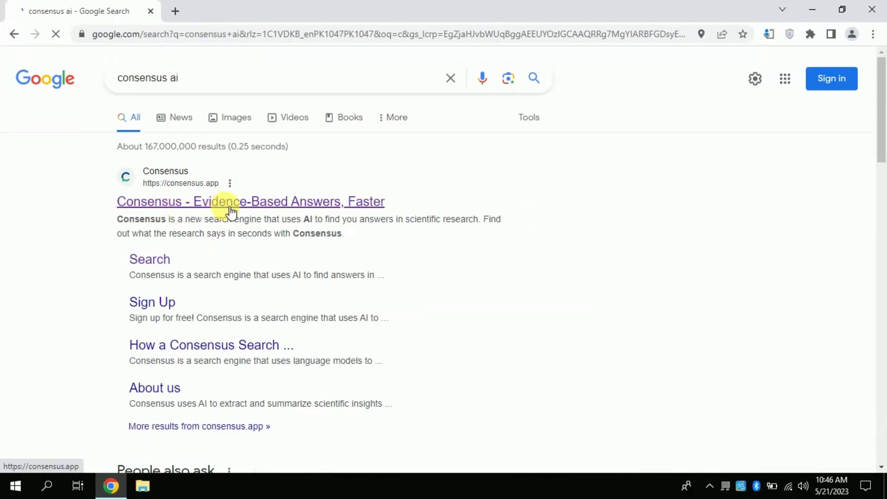
# Step: Open the 'Consensus - Evidence-Based Answers, Faster' result from the Google results for consensus ai
pyautogui.click(231, 203)
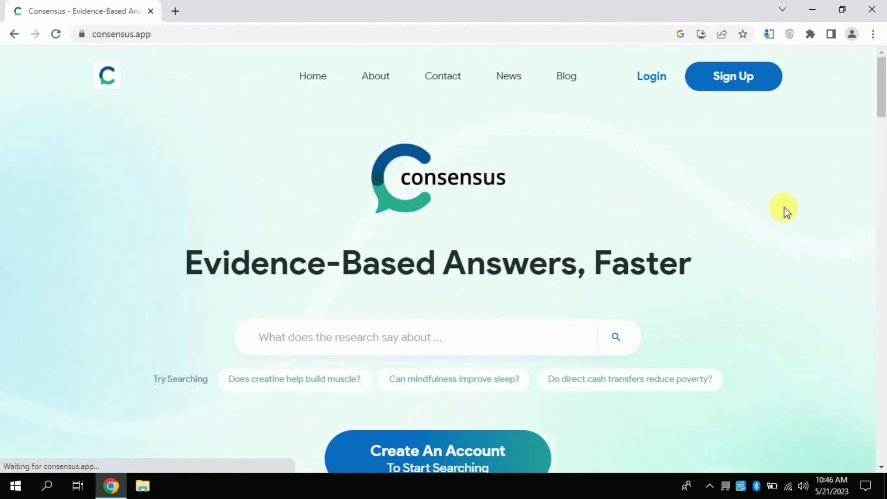
pyautogui.moveTo(883, 98); pyautogui.dragTo(879, 78)
# Step: Log in to Consensus with Continue with Google, choosing the account and entering its password
pyautogui.click(642, 79)
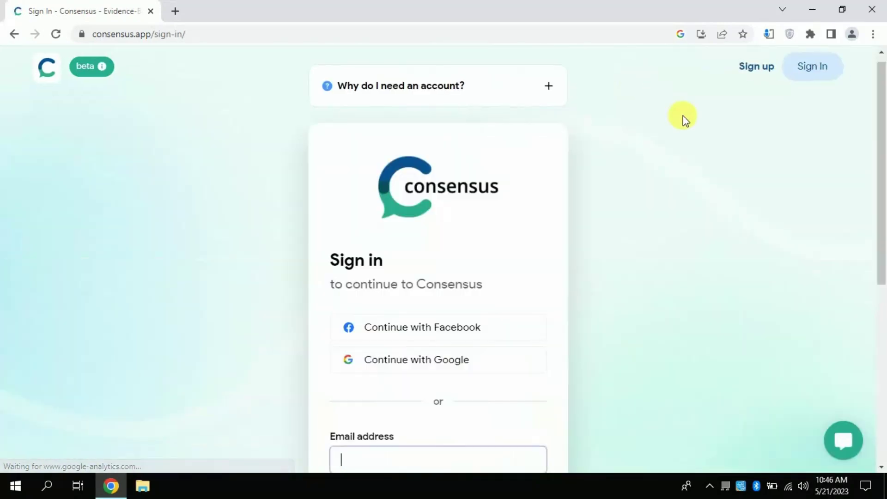
pyautogui.moveTo(883, 137); pyautogui.dragTo(882, 158)
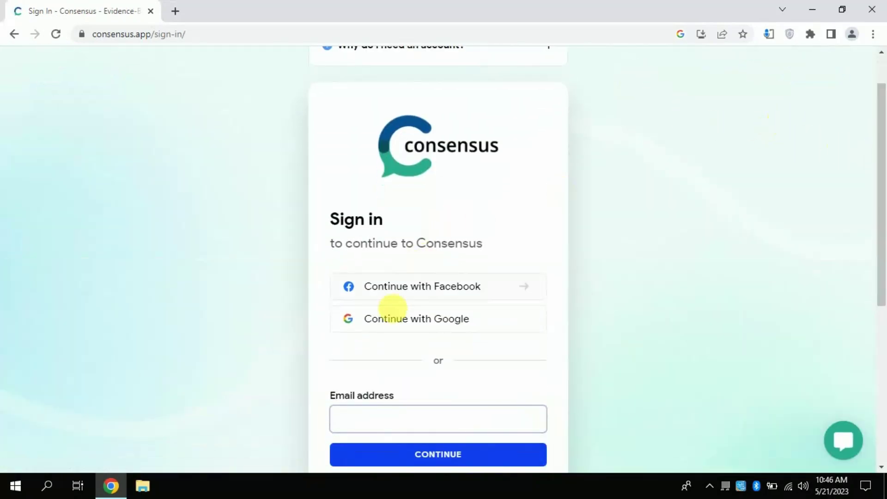
pyautogui.click(429, 319)
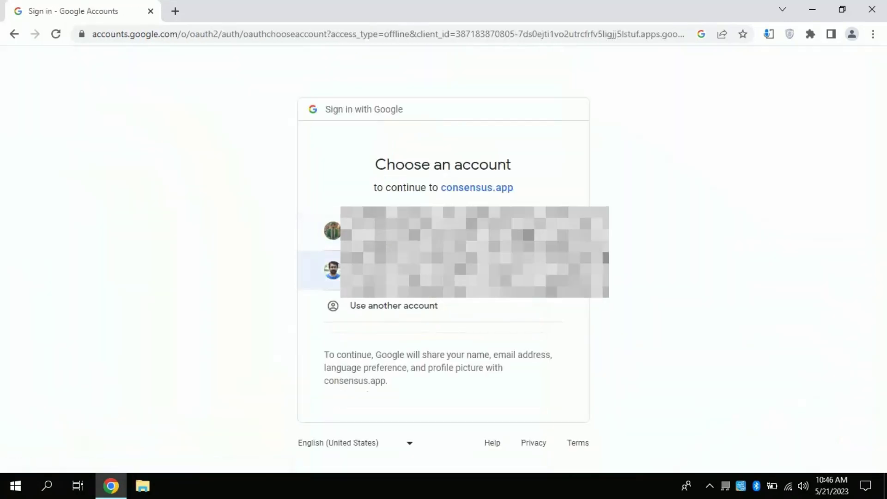
pyautogui.click(393, 271)
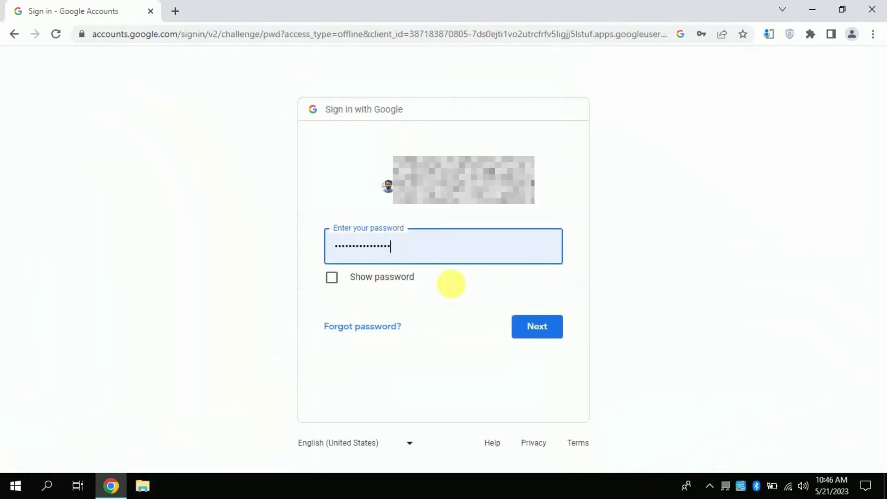
pyautogui.click(555, 329)
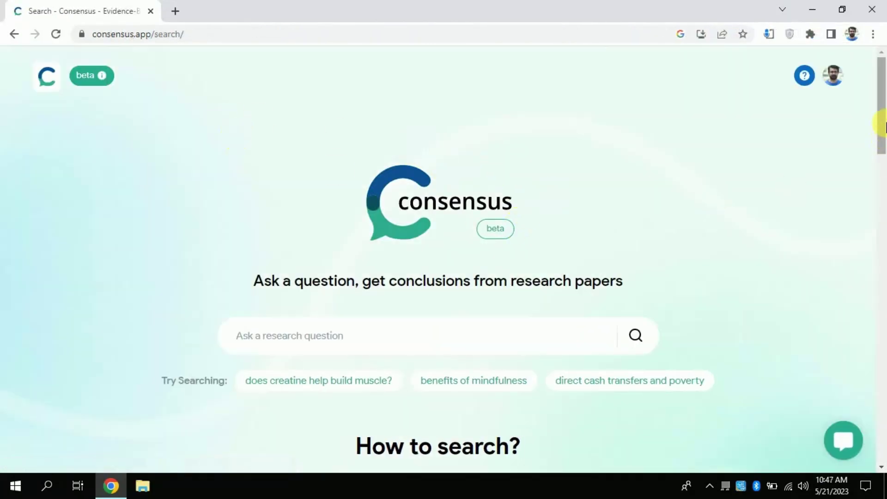
pyautogui.moveTo(883, 111); pyautogui.dragTo(878, 131)
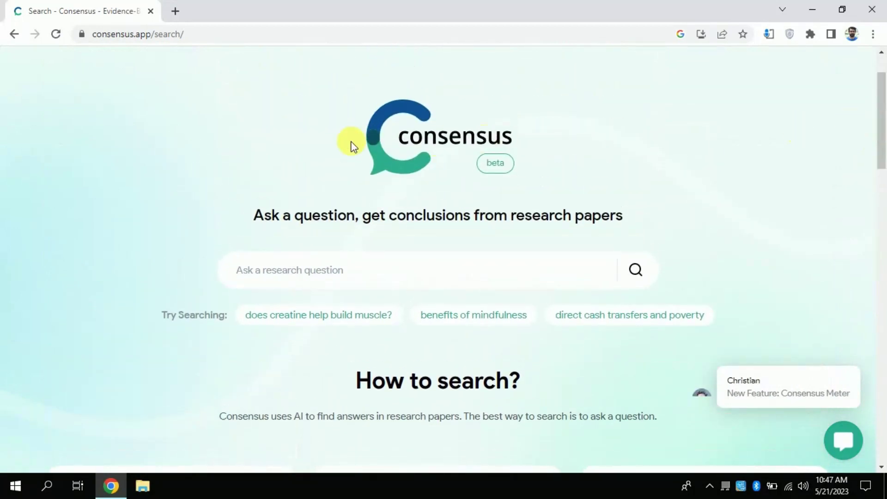
pyautogui.click(314, 277)
pyautogui.moveTo(357, 382); pyautogui.dragTo(520, 386)
pyautogui.moveTo(880, 125); pyautogui.dragTo(880, 197)
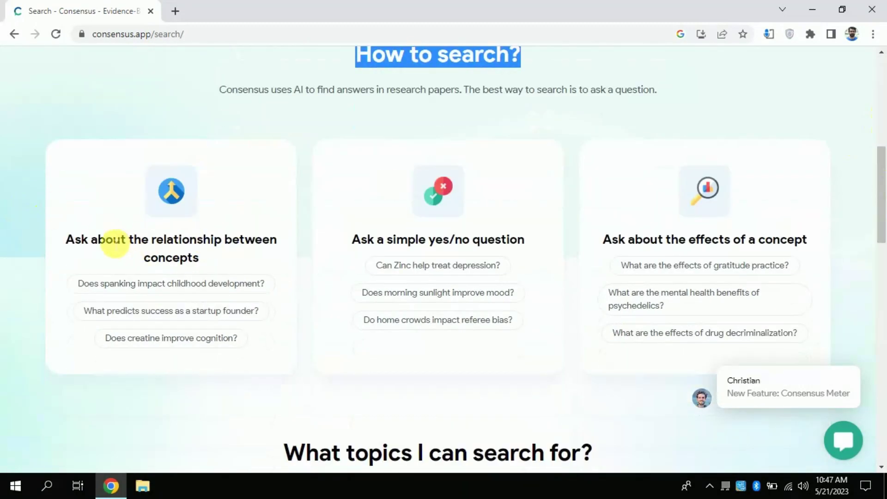
pyautogui.moveTo(68, 245); pyautogui.dragTo(204, 258)
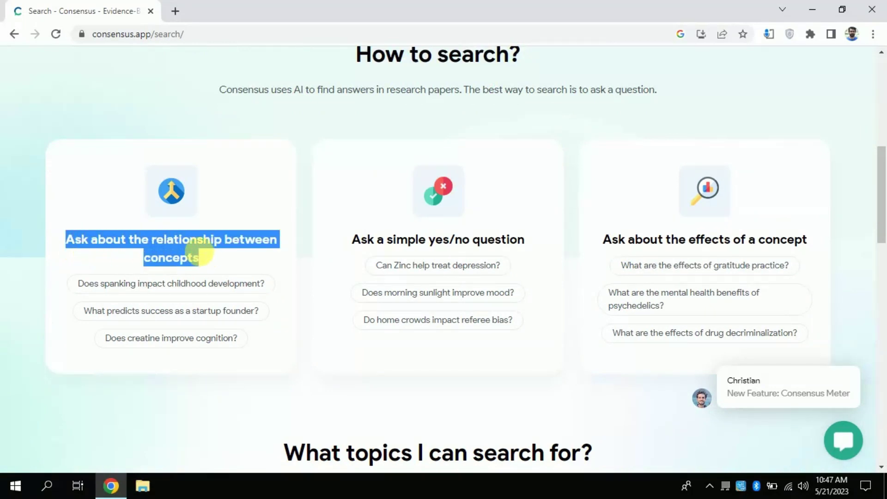
pyautogui.click(207, 268)
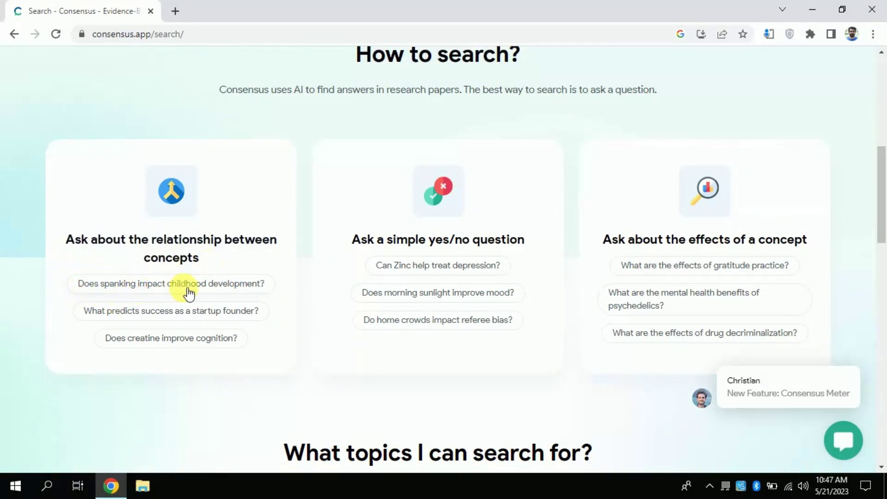
pyautogui.moveTo(354, 240); pyautogui.dragTo(530, 245)
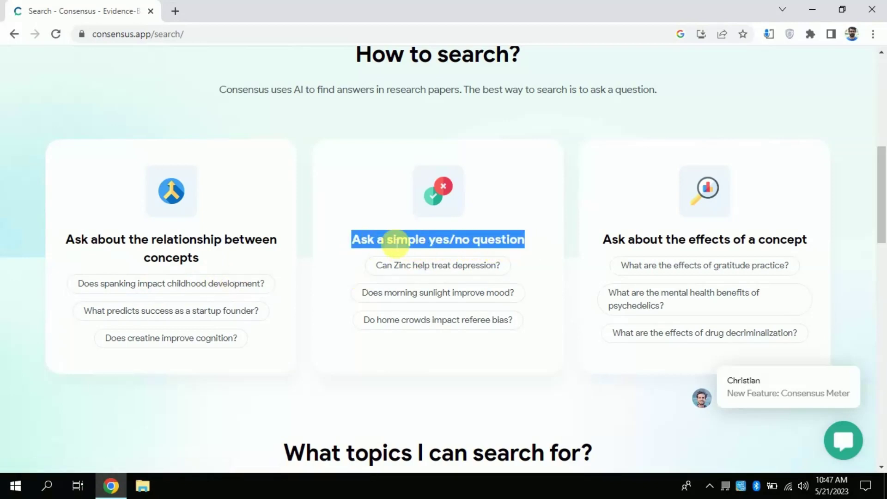
pyautogui.click(596, 236)
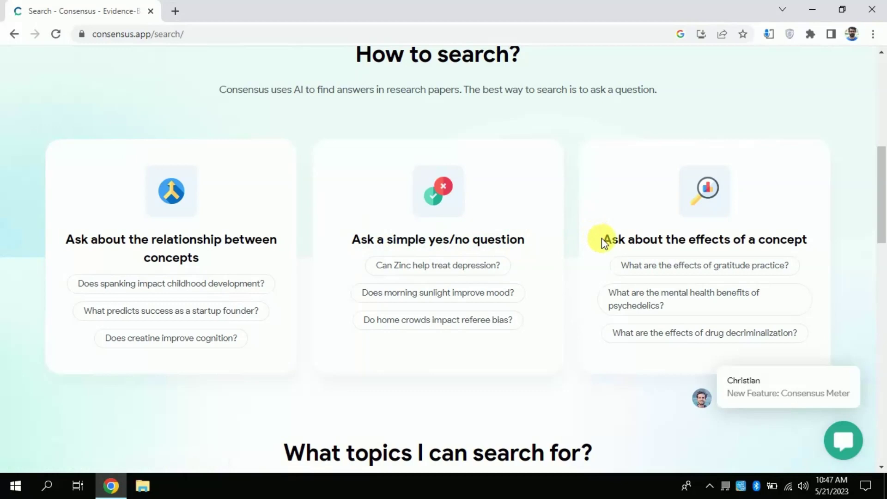
pyautogui.moveTo(602, 239); pyautogui.dragTo(798, 249)
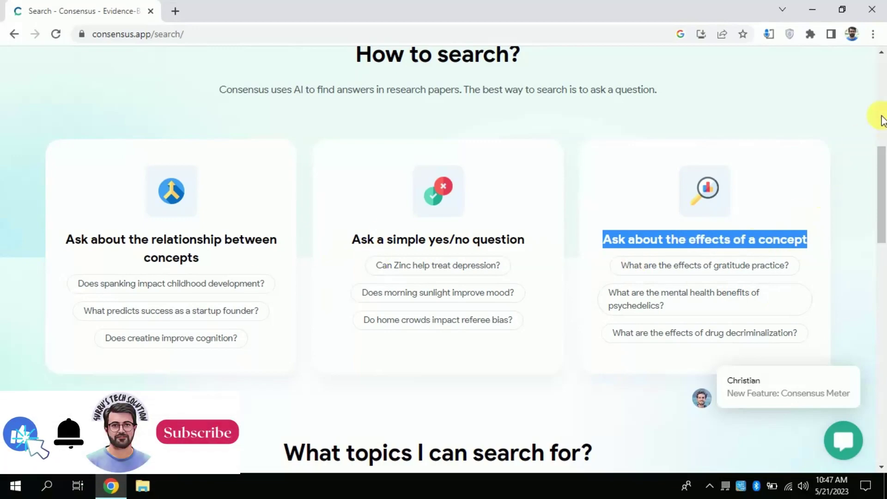
pyautogui.click(881, 139)
pyautogui.moveTo(882, 151)
pyautogui.mouseDown()
pyautogui.moveTo(881, 141)
pyautogui.moveTo(881, 199)
pyautogui.moveTo(879, 137)
pyautogui.mouseUp()
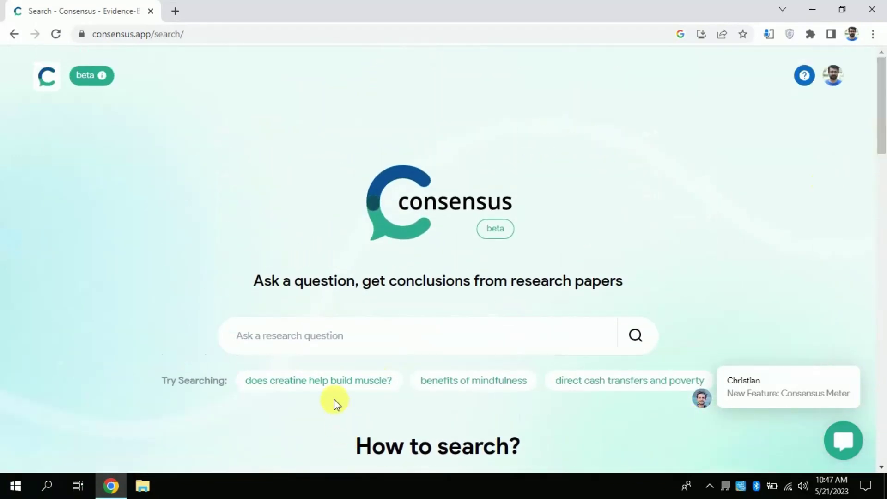
# Step: Search Consensus for 'Does technology integration improves students learning outcomes?', fixing 'integreation' with the spelling suggestion
pyautogui.click(406, 333)
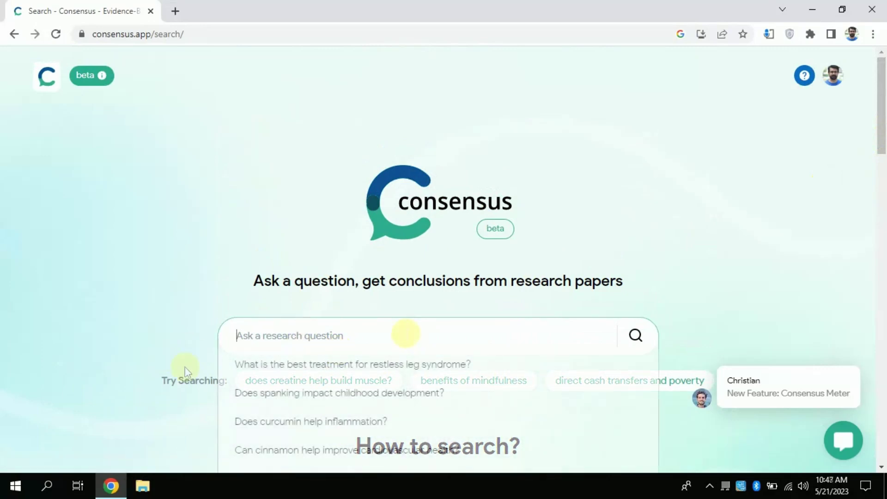
pyautogui.write('Does technology integreation')
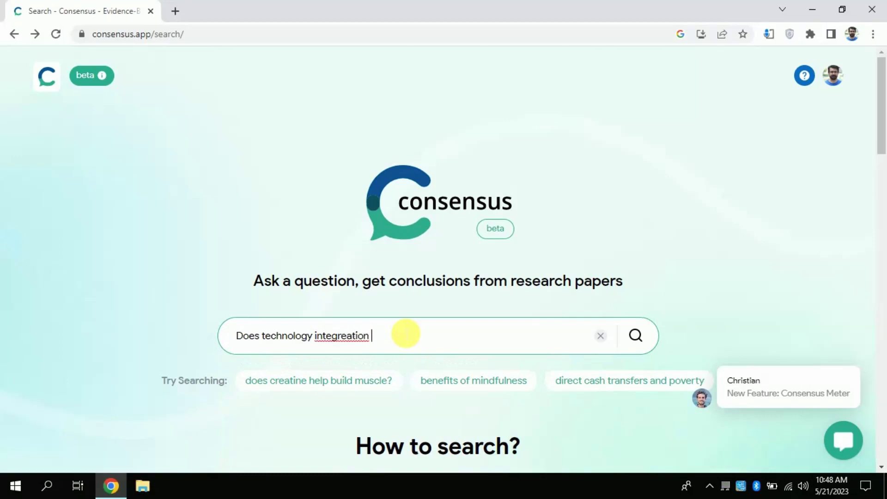
pyautogui.rightClick(345, 335)
pyautogui.click(383, 162)
pyautogui.write('improves stdents learning outcomes?')
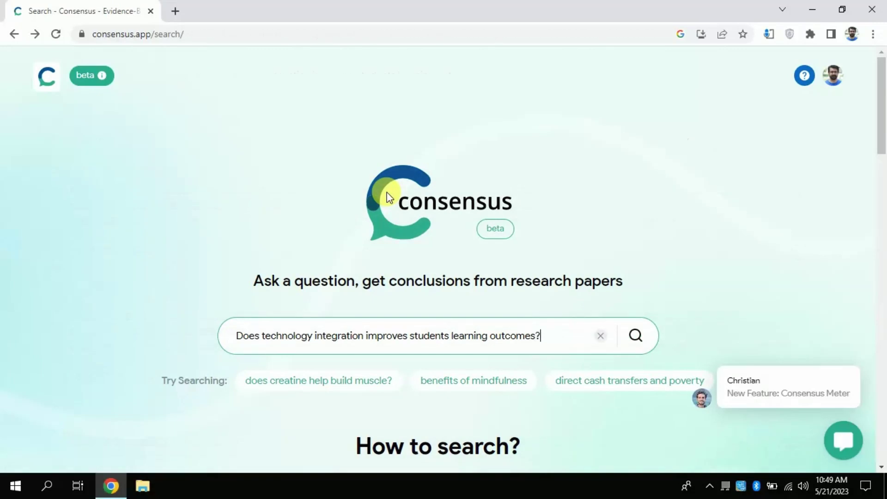
pyautogui.press('Return')
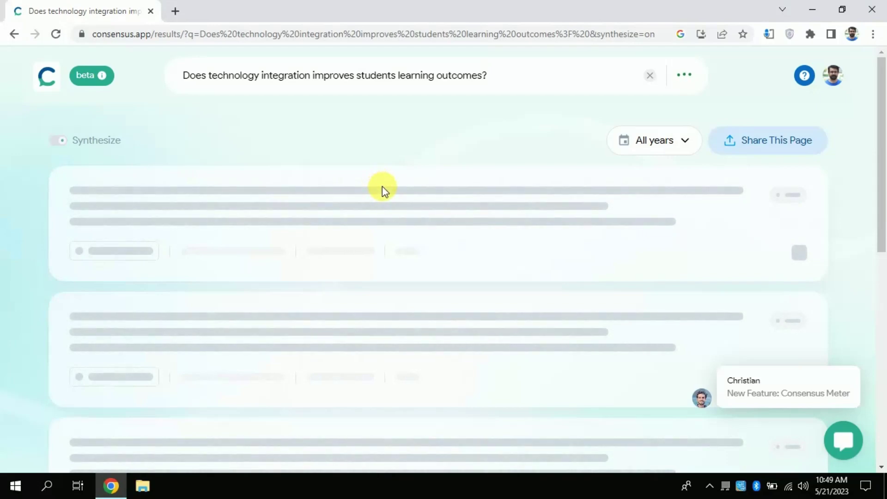
# Step: Open the 2017 literature-review result on integrating technology into English language teaching
pyautogui.moveTo(883, 107)
pyautogui.mouseDown()
pyautogui.moveTo(884, 254)
pyautogui.moveTo(883, 91)
pyautogui.mouseUp()
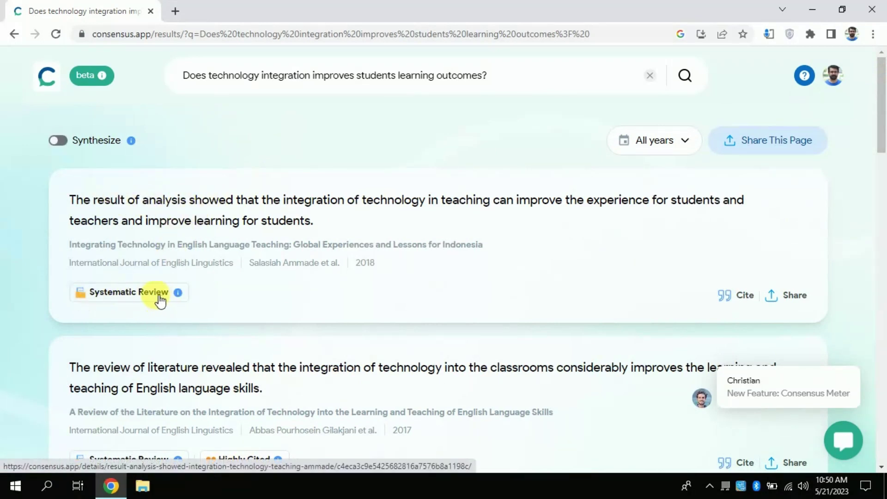
pyautogui.moveTo(879, 123); pyautogui.dragTo(881, 174)
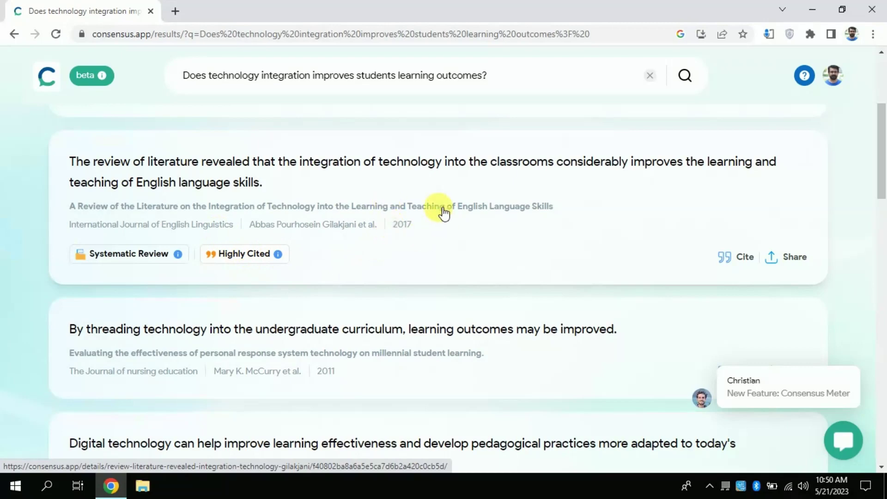
pyautogui.click(292, 168)
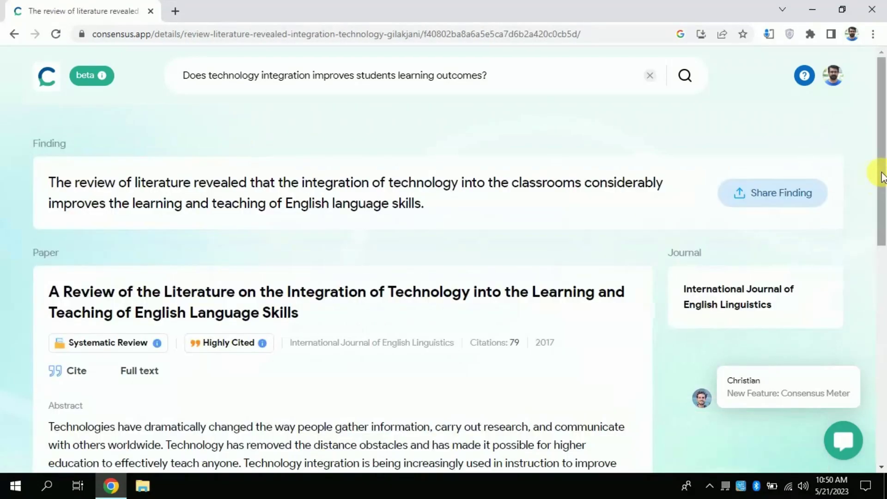
pyautogui.moveTo(883, 145); pyautogui.dragTo(863, 163)
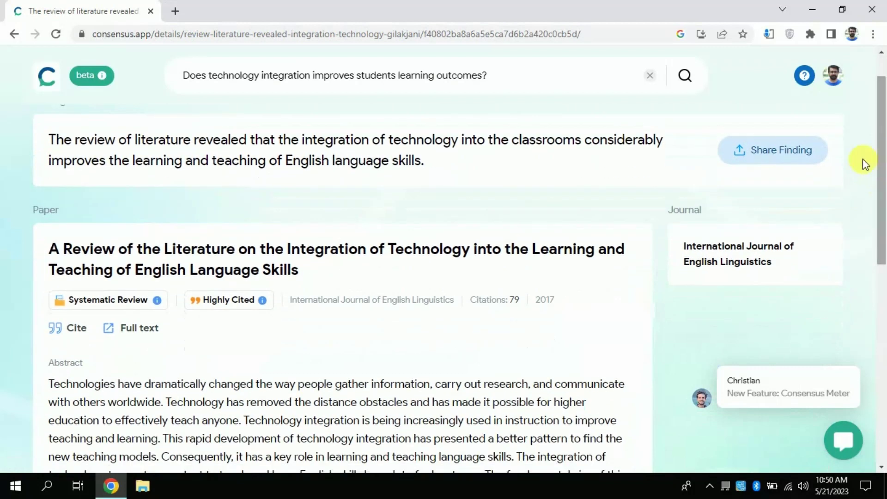
pyautogui.moveTo(302, 141); pyautogui.dragTo(661, 147)
pyautogui.click(661, 147)
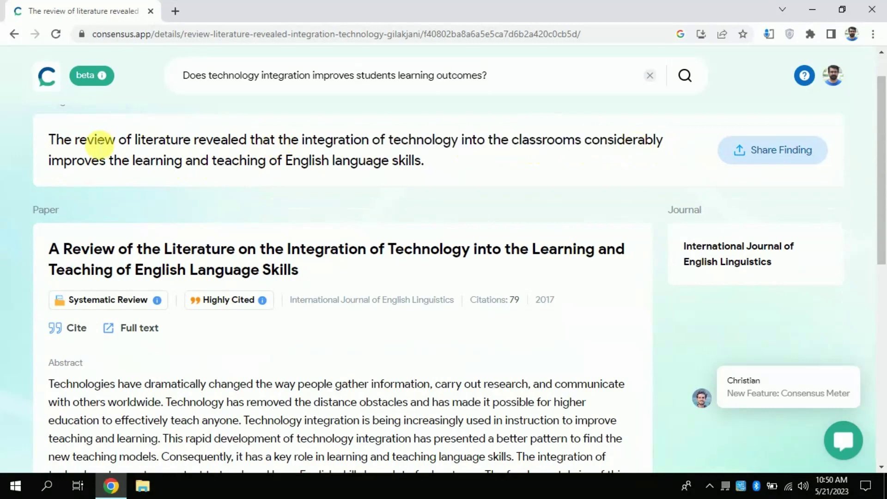
pyautogui.moveTo(49, 164); pyautogui.dragTo(390, 163)
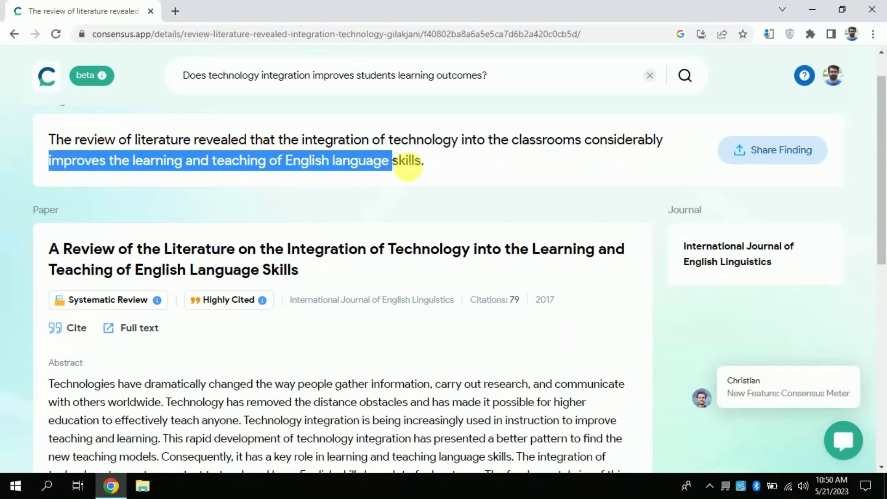
pyautogui.click(432, 162)
pyautogui.moveTo(882, 175); pyautogui.dragTo(884, 214)
pyautogui.scroll(-1, 883, 214)
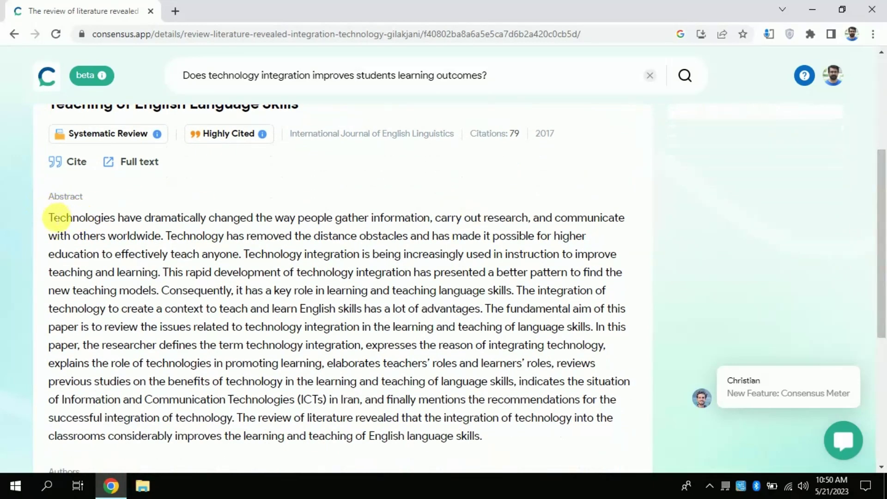
pyautogui.moveTo(884, 221); pyautogui.dragTo(884, 151)
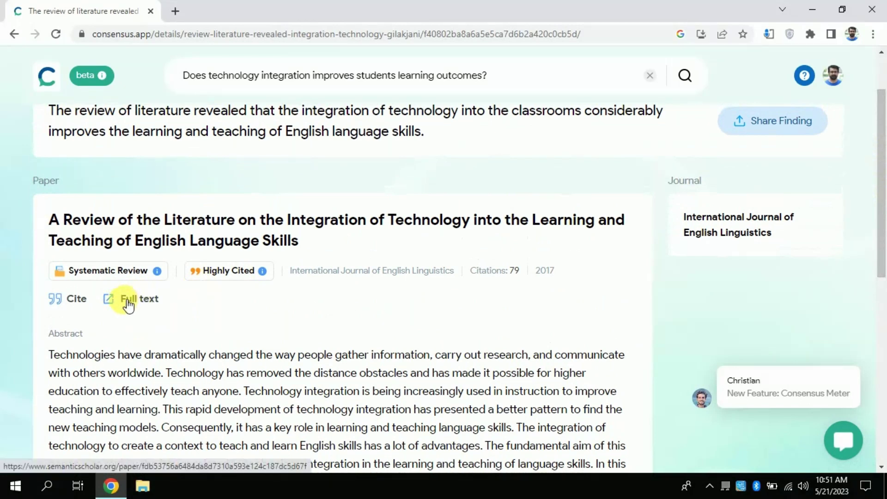
# Step: Go back to the technology-integration results list and scroll through it
pyautogui.click(14, 34)
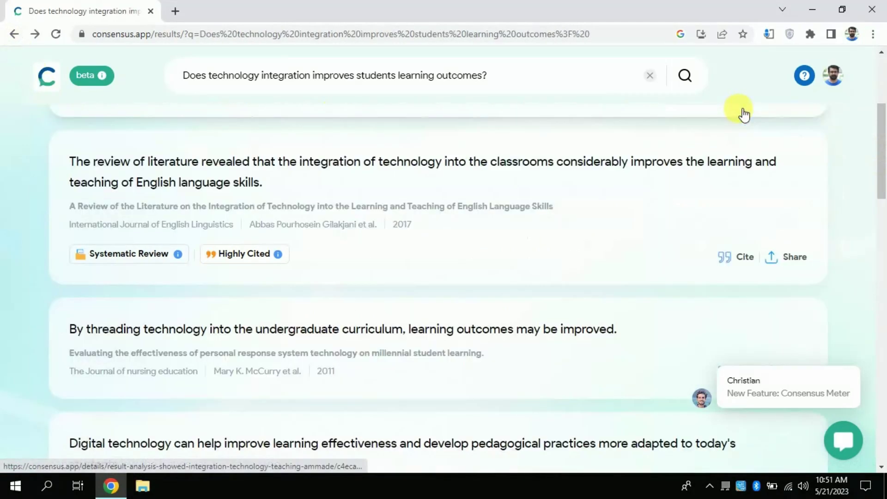
pyautogui.moveTo(882, 127); pyautogui.dragTo(884, 259)
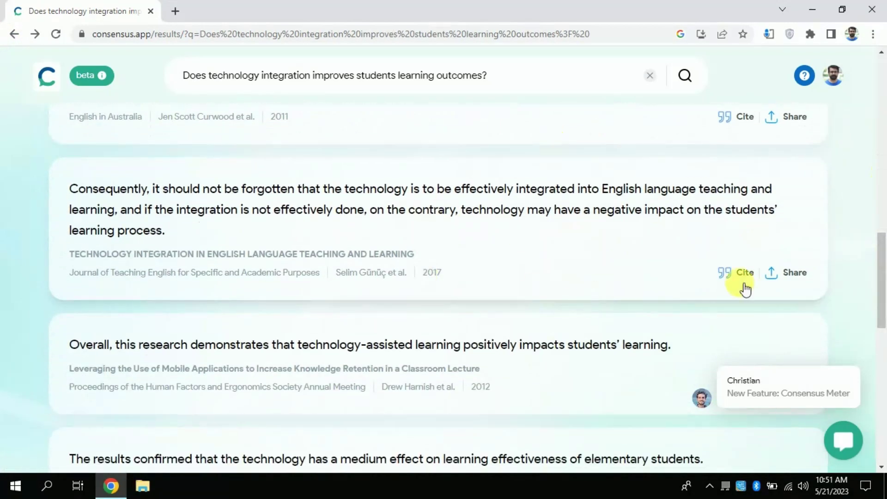
pyautogui.moveTo(881, 291); pyautogui.dragTo(884, 111)
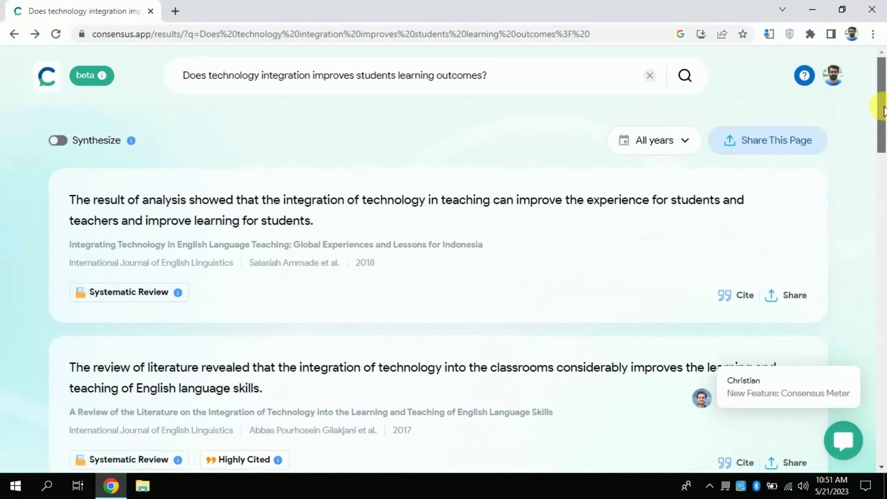
pyautogui.click(59, 141)
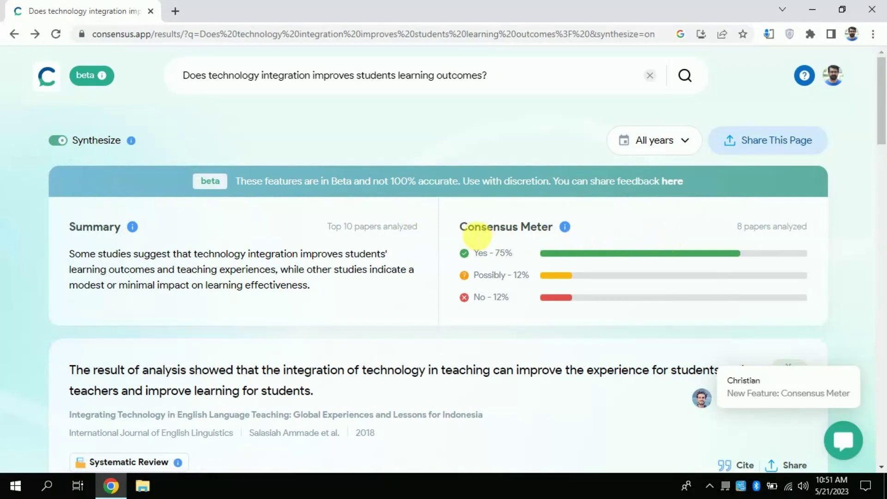
pyautogui.moveTo(461, 227); pyautogui.dragTo(561, 234)
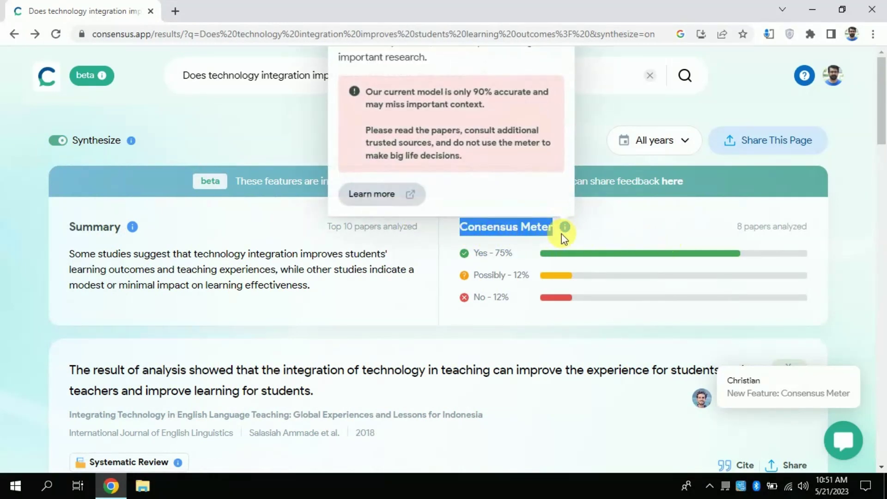
pyautogui.click(603, 221)
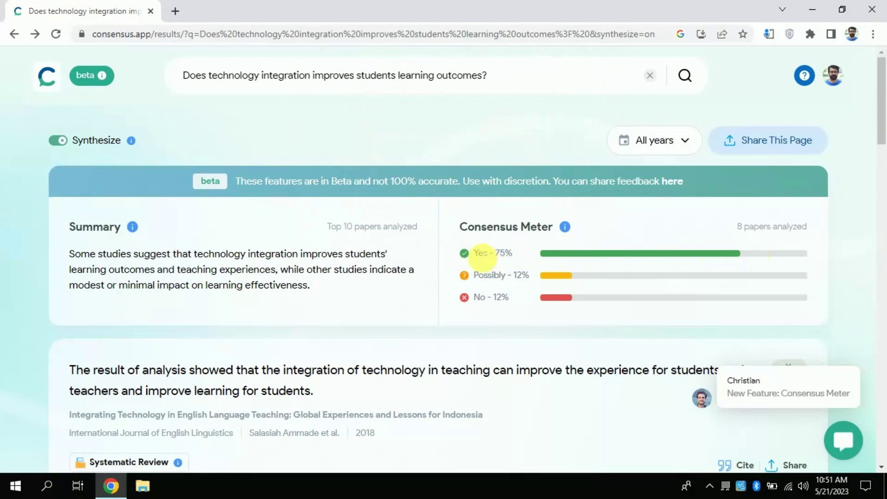
pyautogui.moveTo(474, 255); pyautogui.dragTo(509, 258)
pyautogui.click(493, 283)
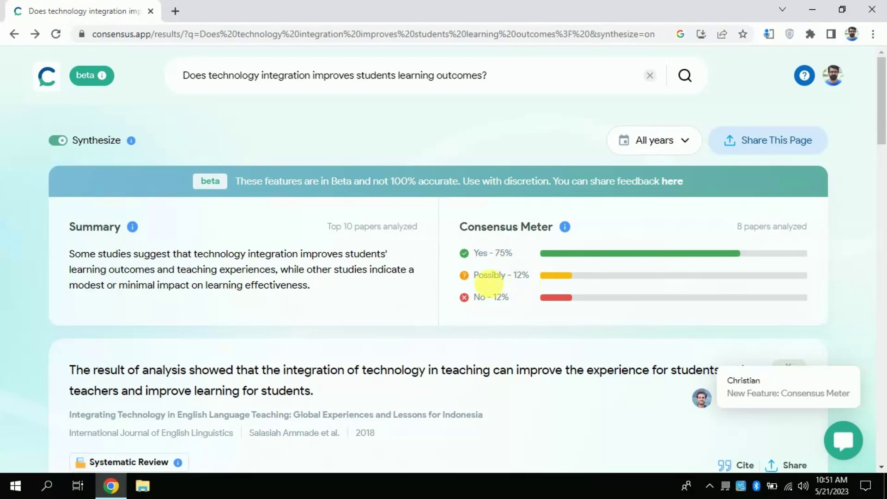
pyautogui.moveTo(479, 281); pyautogui.dragTo(483, 300)
pyautogui.click(503, 297)
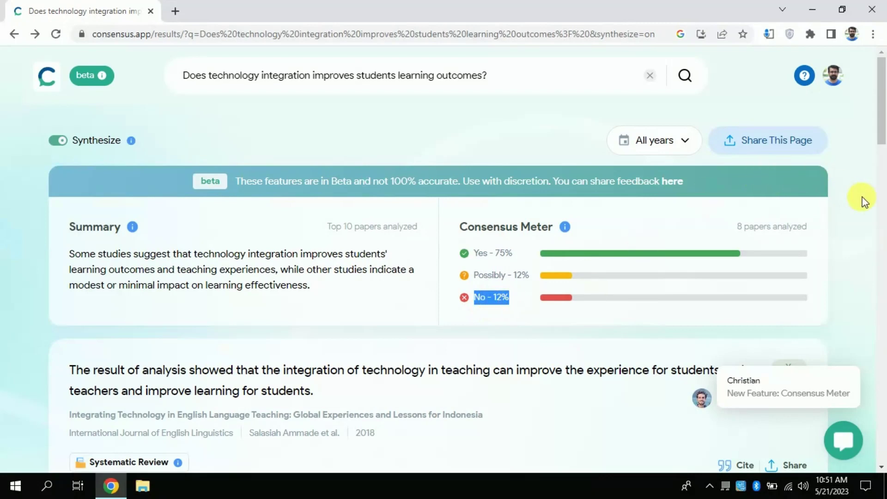
pyautogui.scroll(-8, 869, 194)
pyautogui.scroll(8, 869, 195)
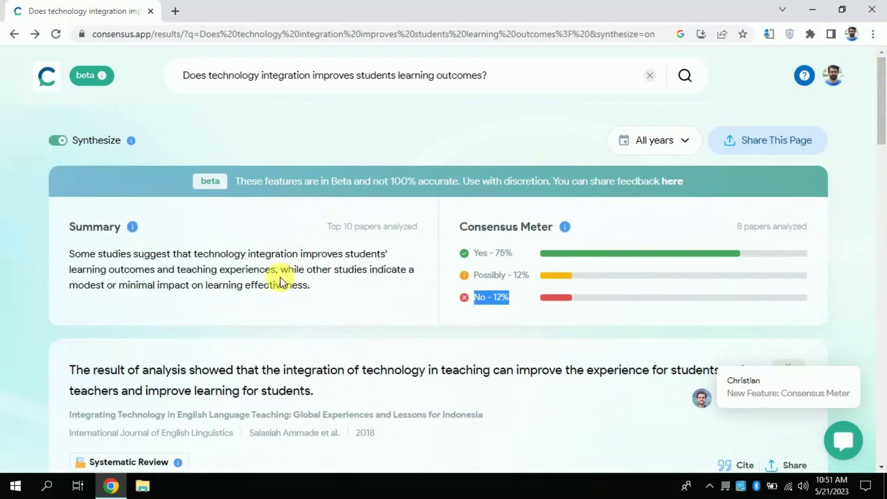
pyautogui.click(279, 276)
pyautogui.moveTo(311, 287); pyautogui.dragTo(69, 259)
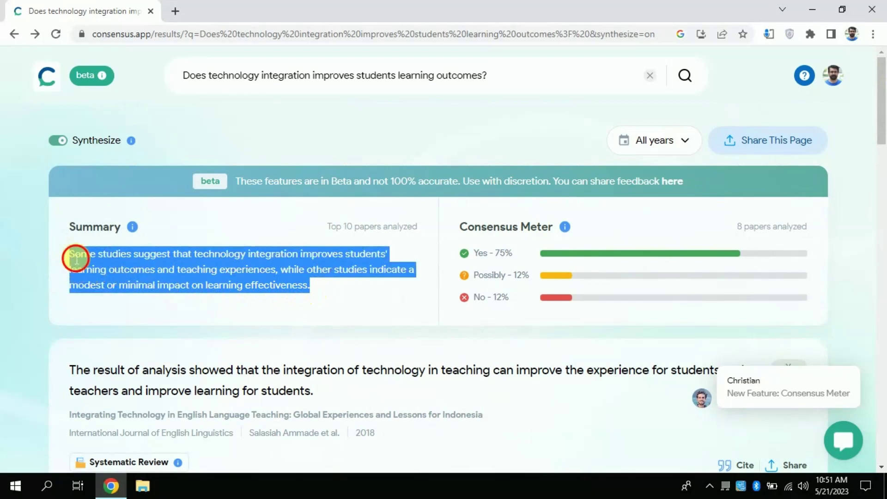
pyautogui.click(80, 262)
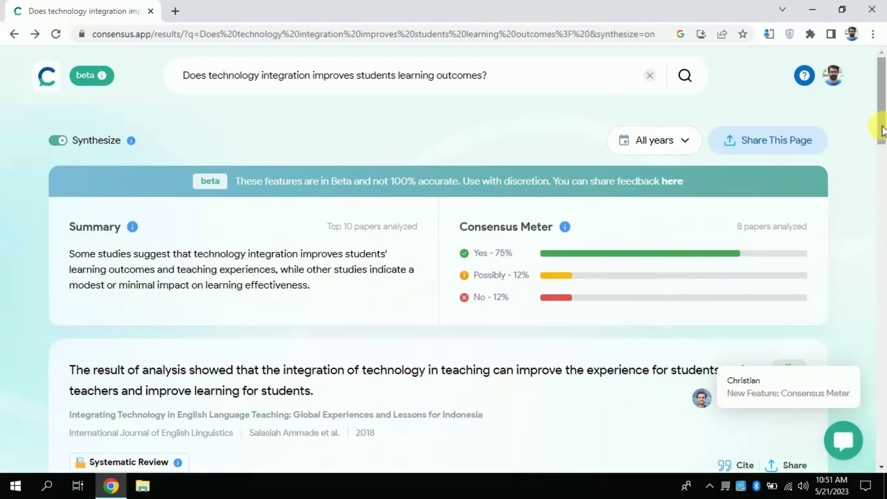
pyautogui.moveTo(883, 122); pyautogui.dragTo(885, 198)
pyautogui.moveTo(884, 215); pyautogui.dragTo(884, 327)
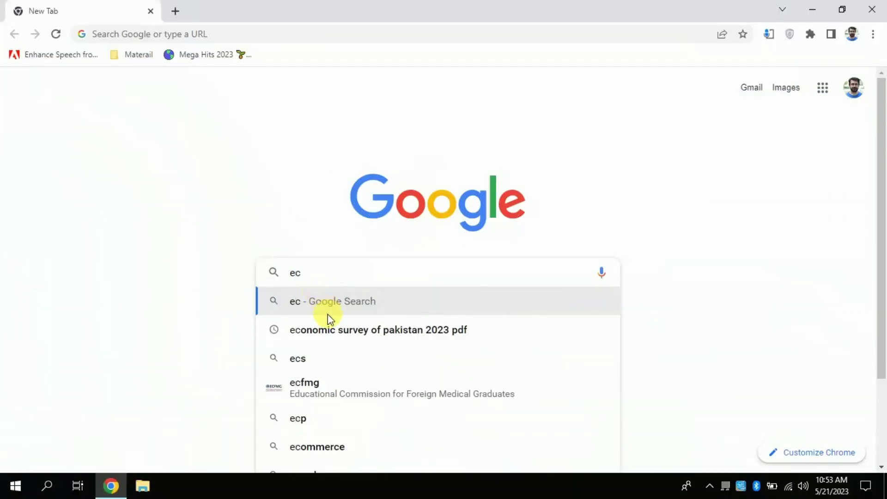
# Step: Search Google for 'elicit.org research' and open the 'Elicit: The AI Research Assistant' result
pyautogui.press('BackSpace')
pyautogui.write('l')
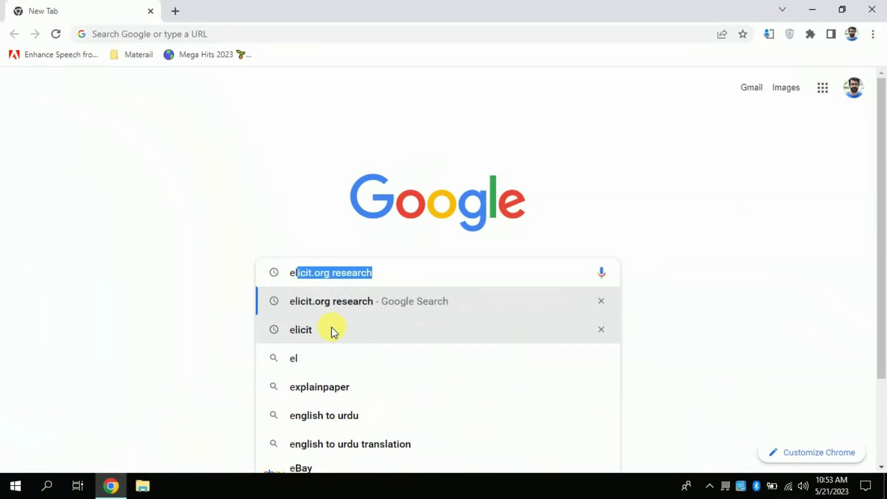
pyautogui.click(319, 306)
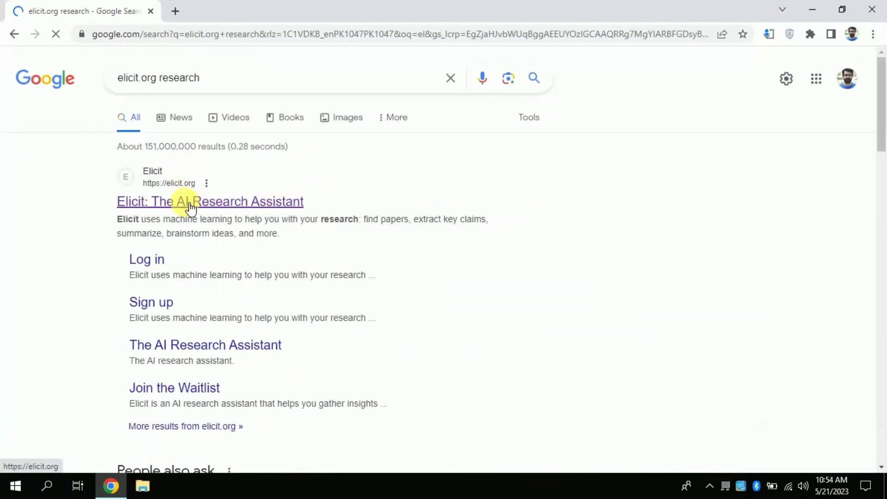
pyautogui.click(200, 204)
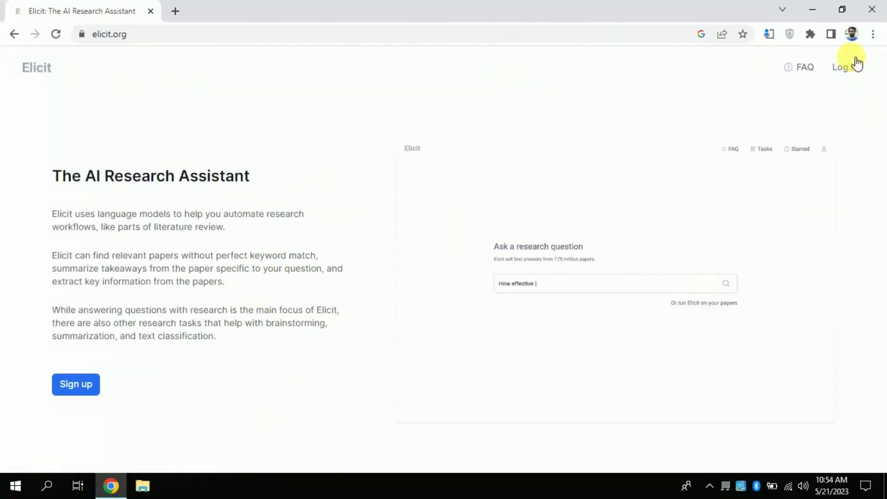
# Step: Log in to Elicit with a Google account and place the cursor in the research question box
pyautogui.click(846, 67)
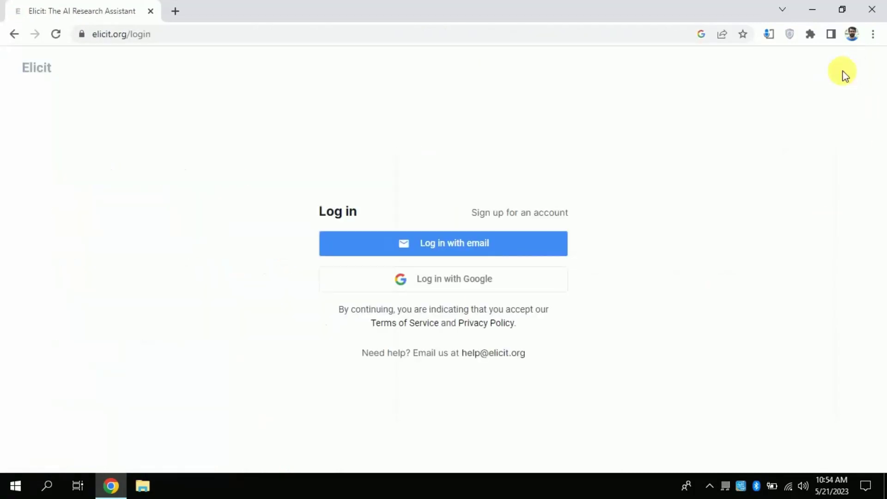
pyautogui.click(429, 281)
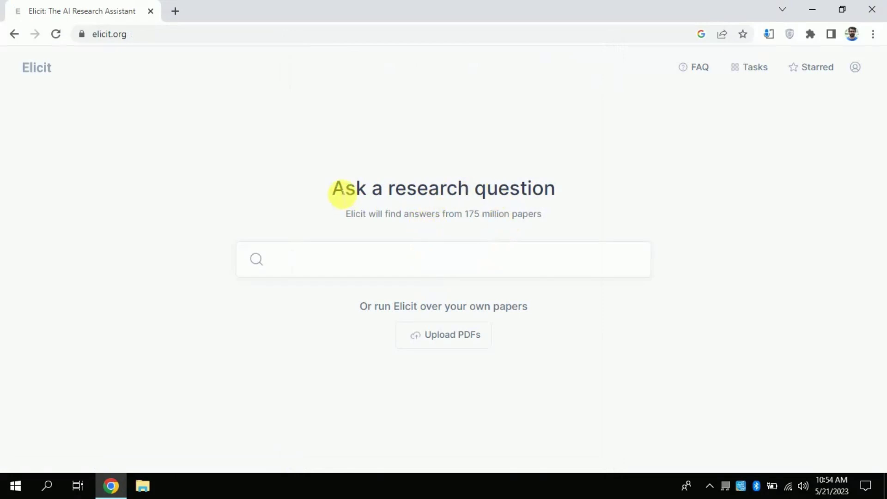
pyautogui.moveTo(342, 193); pyautogui.dragTo(568, 235)
pyautogui.click(564, 262)
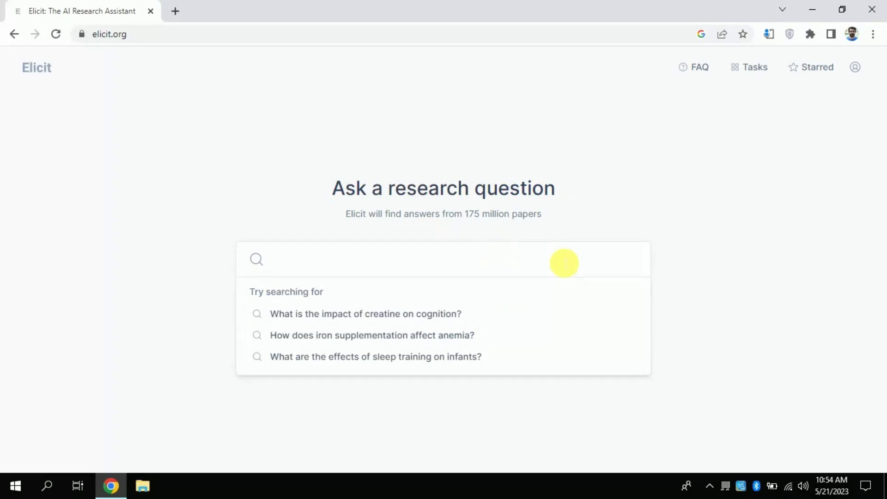
# Step: Ask Elicit 'Does technology integration improve students learning outcmes?'
pyautogui.write('Does techn')
pyautogui.press('BackSpace')
pyautogui.press('BackSpace')
pyautogui.press('BackSpace')
pyautogui.press('BackSpace')
pyautogui.press('BackSpace')
pyautogui.write('technology integration ')
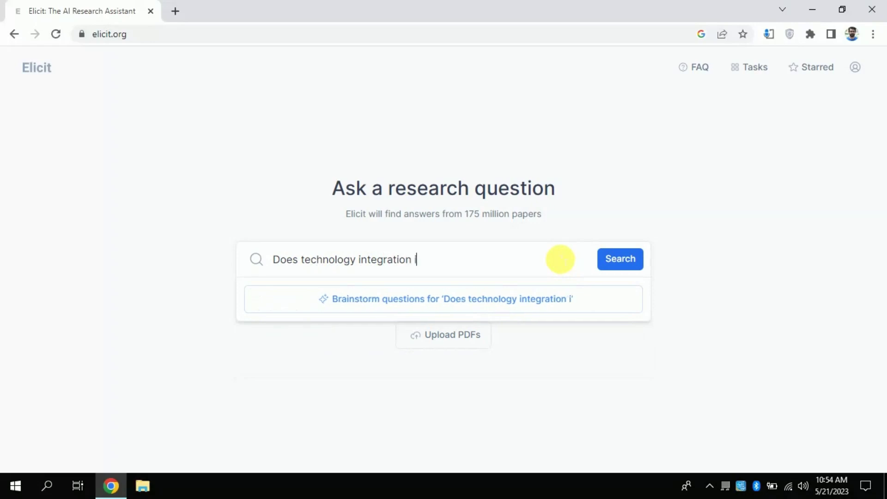
pyautogui.write('improves stud')
pyautogui.press('BackSpace')
pyautogui.press('BackSpace')
pyautogui.press('BackSpace')
pyautogui.press('BackSpace')
pyautogui.press('BackSpace')
pyautogui.press('BackSpace')
pyautogui.write('students learning outcmes?')
pyautogui.press('Return')
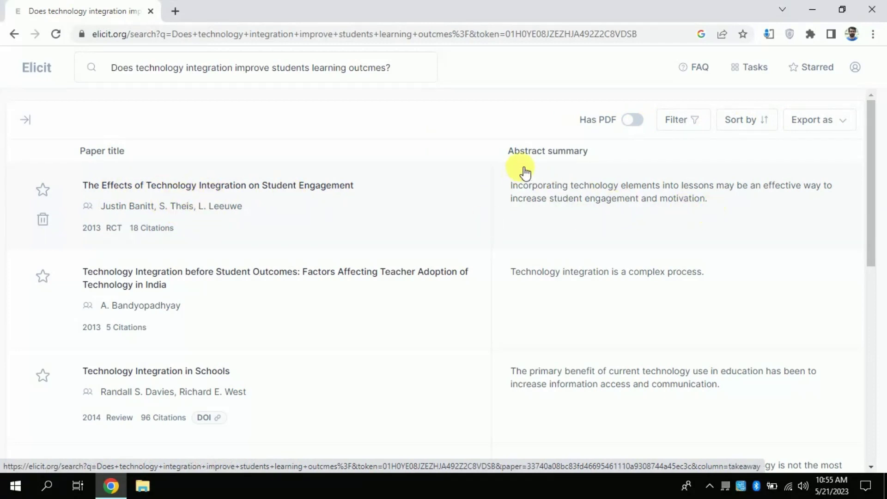
# Step: Expand the results table's sidebar showing the top-4 paper summary and column options
pyautogui.moveTo(525, 190); pyautogui.dragTo(603, 199)
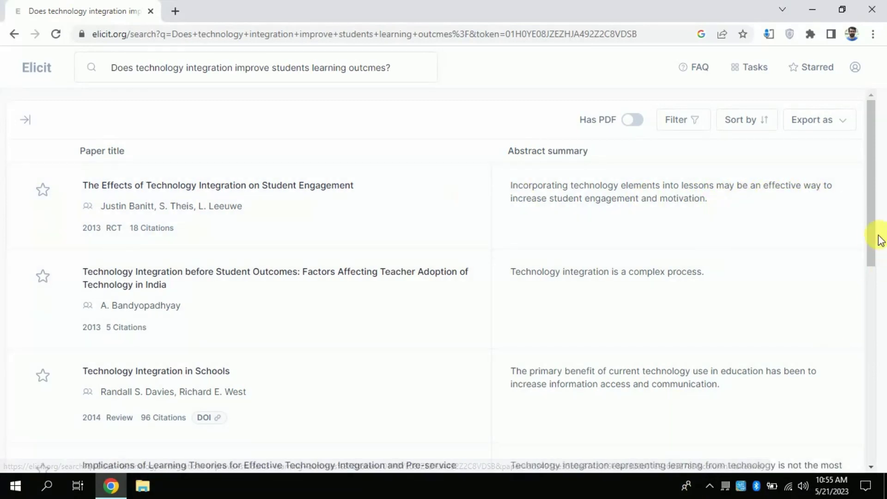
pyautogui.moveTo(868, 238); pyautogui.dragTo(872, 283)
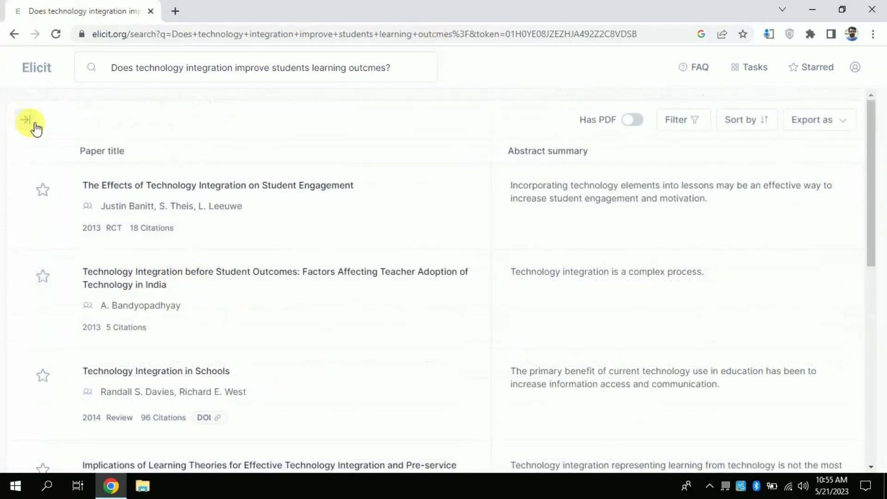
pyautogui.click(28, 121)
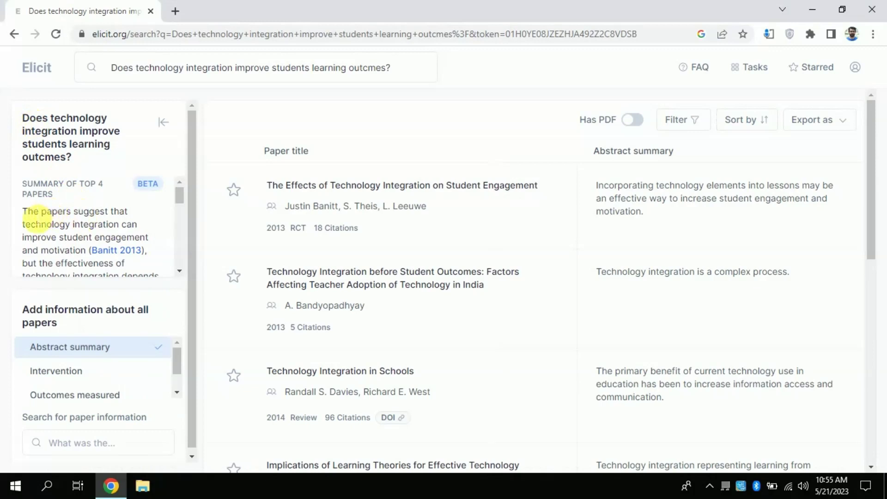
pyautogui.scroll(-2, 182, 198)
pyautogui.scroll(2, 182, 197)
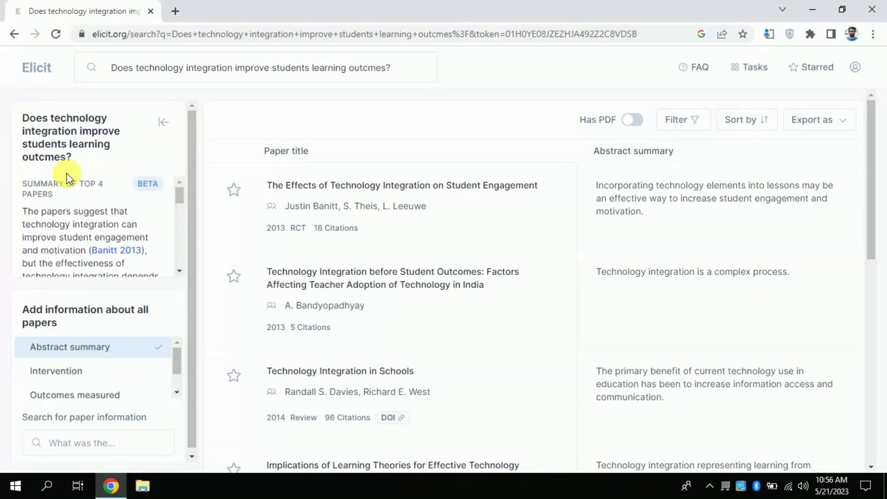
pyautogui.moveTo(56, 196); pyautogui.dragTo(26, 186)
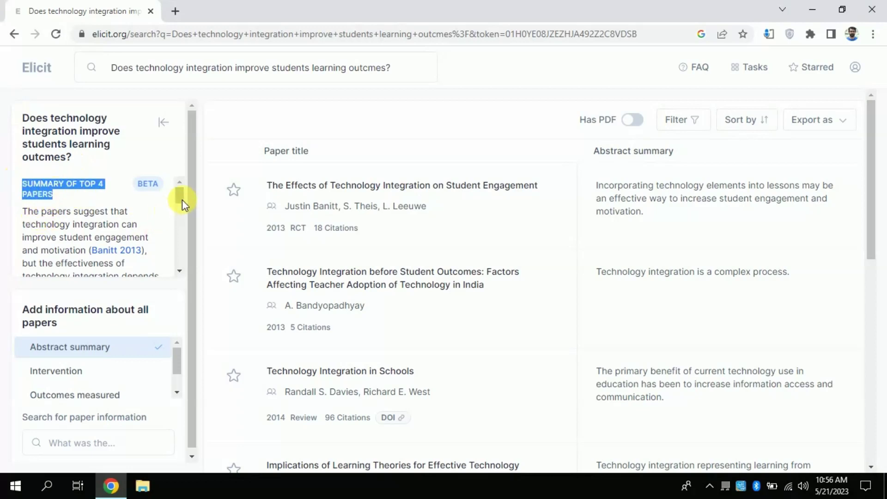
pyautogui.click(77, 222)
pyautogui.moveTo(31, 216); pyautogui.dragTo(83, 250)
pyautogui.moveTo(180, 195); pyautogui.dragTo(180, 249)
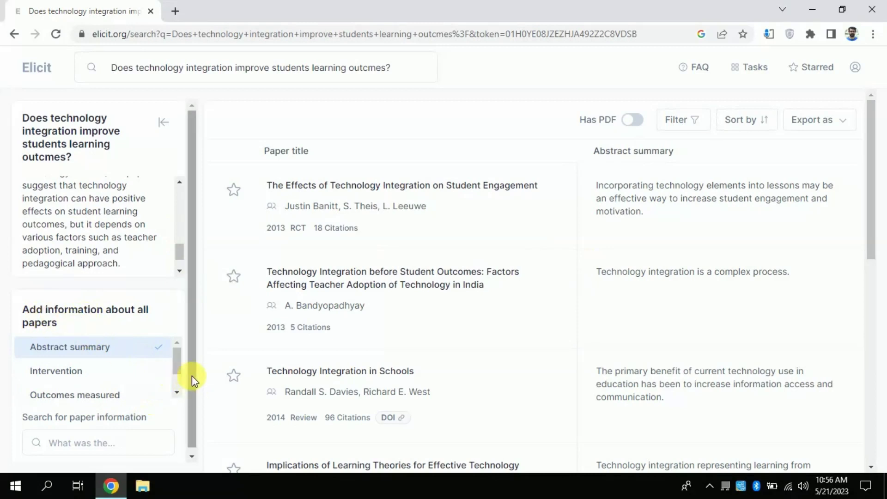
pyautogui.moveTo(177, 365); pyautogui.dragTo(181, 391)
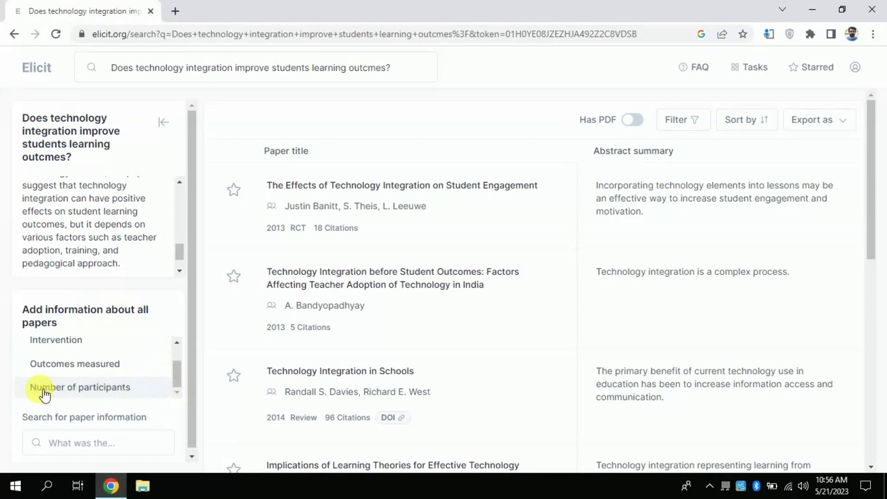
# Step: Add the Number of participants column to the Elicit table and scroll through its sample sizes
pyautogui.click(71, 391)
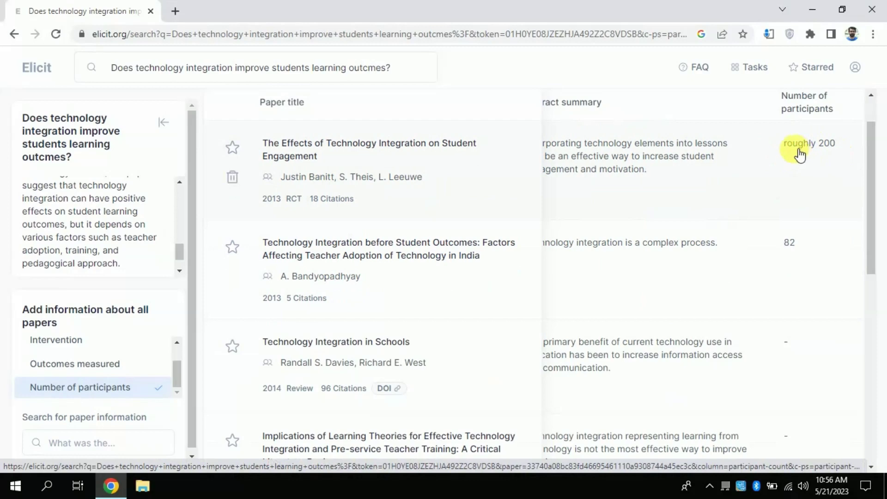
pyautogui.moveTo(872, 246); pyautogui.dragTo(872, 403)
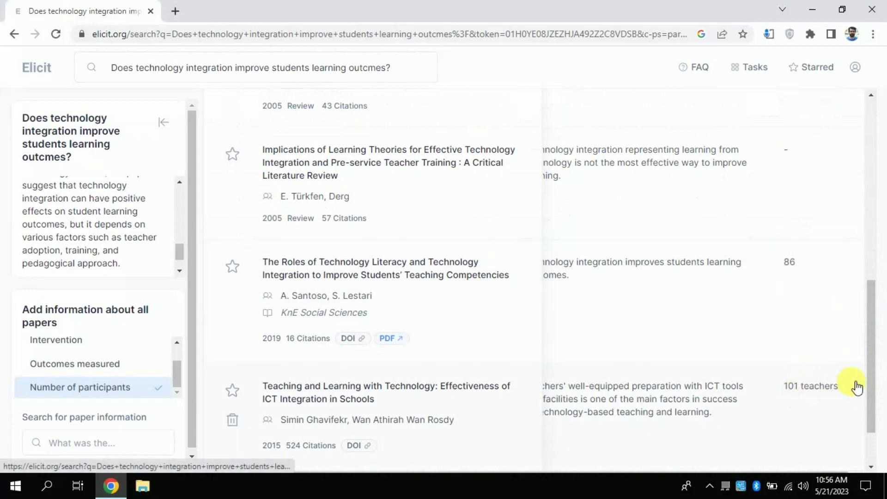
pyautogui.scroll(-1, 864, 393)
pyautogui.scroll(1, 841, 370)
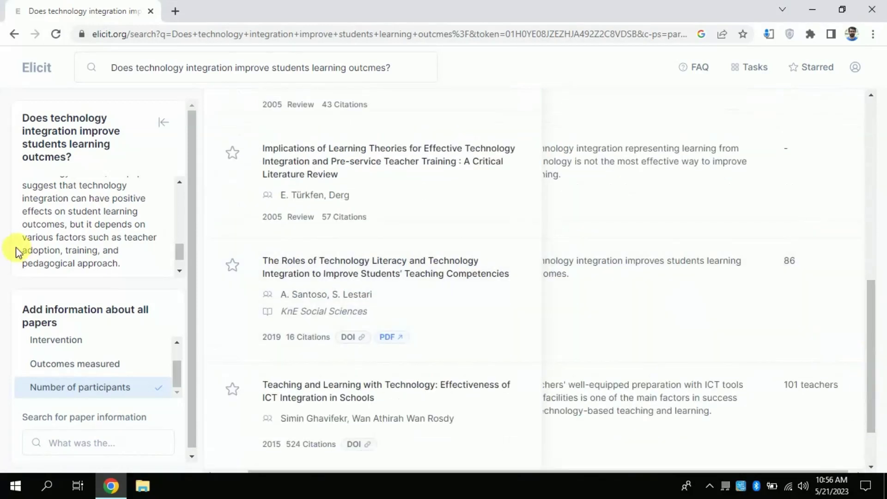
pyautogui.scroll(1, 179, 370)
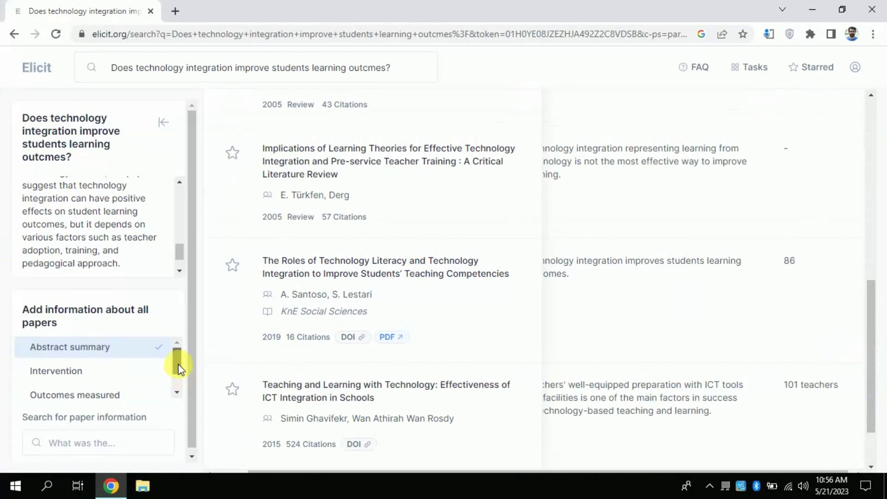
pyautogui.scroll(-1, 181, 363)
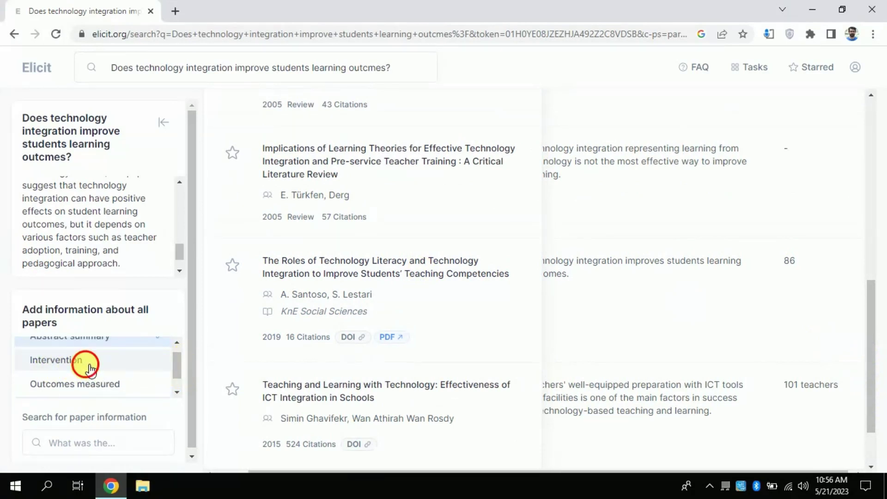
# Step: Add an Intervention column, then remove it and Number of participants, leaving only abstract summaries
pyautogui.click(90, 366)
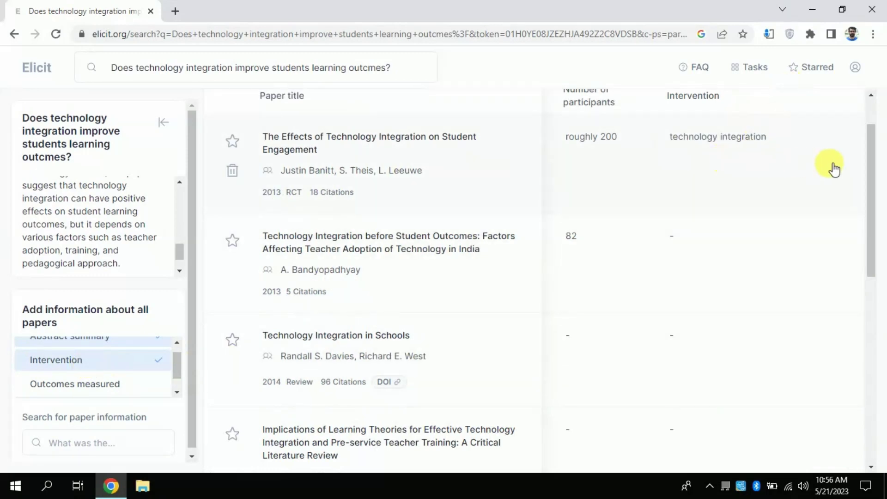
pyautogui.moveTo(873, 148); pyautogui.dragTo(878, 335)
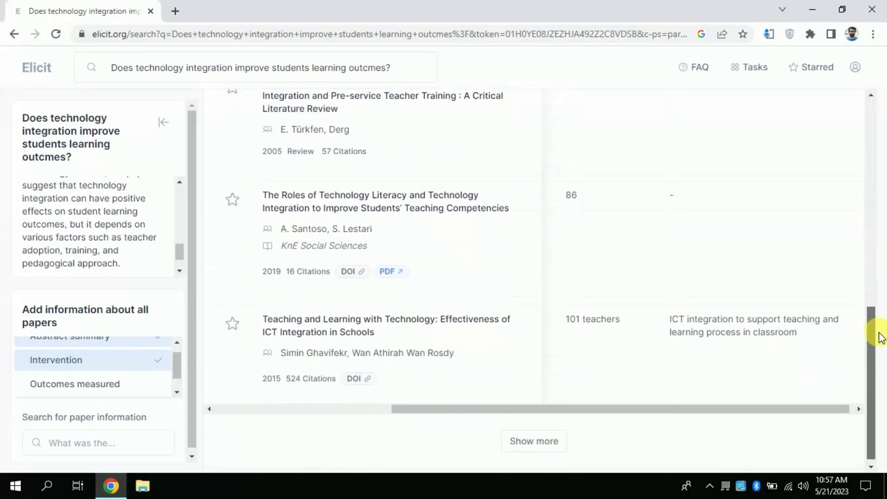
pyautogui.click(144, 365)
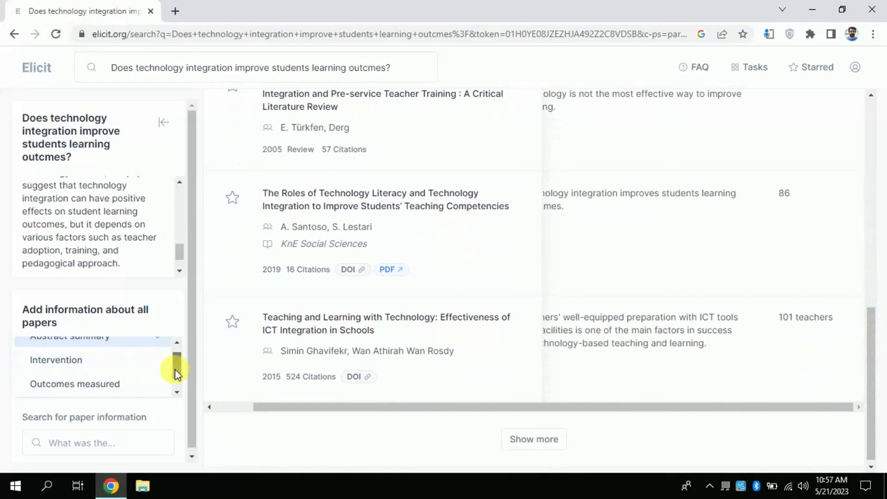
pyautogui.moveTo(177, 369); pyautogui.dragTo(173, 401)
pyautogui.click(165, 395)
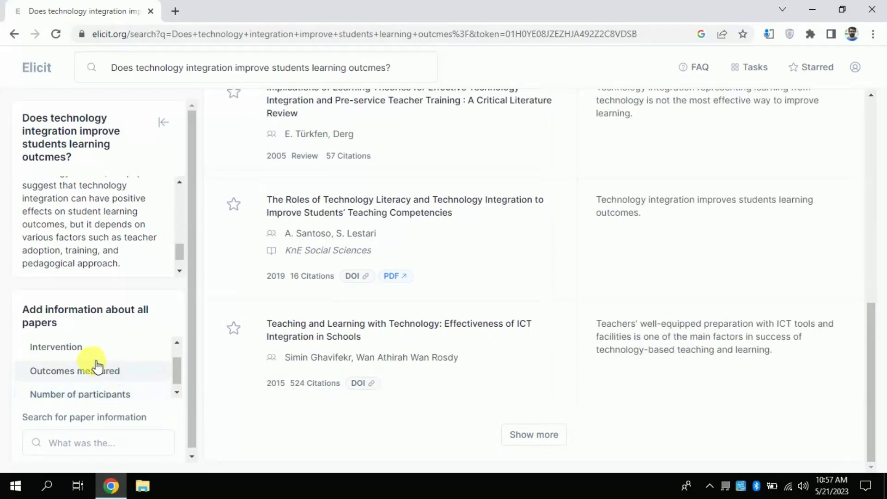